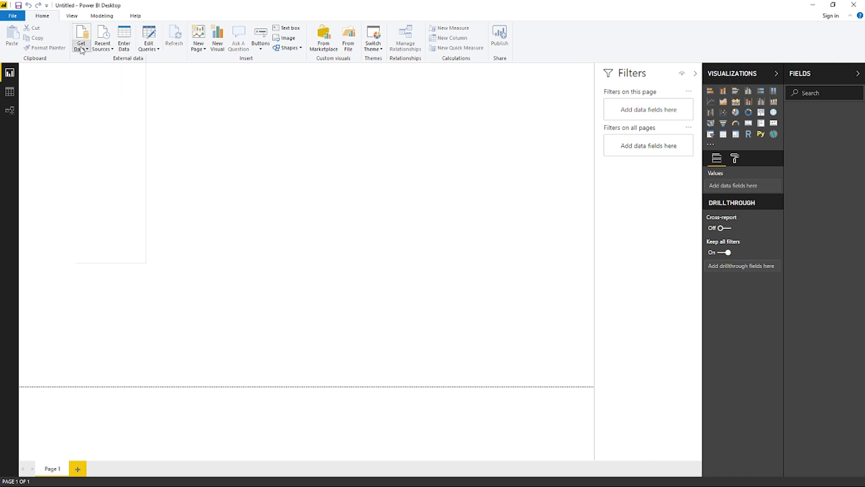
Start a Folder data source from Get Data > More and browse for its path
{"action": "left_click", "coordinate": [81, 48]}
{"action": "left_click", "coordinate": [82, 47]}
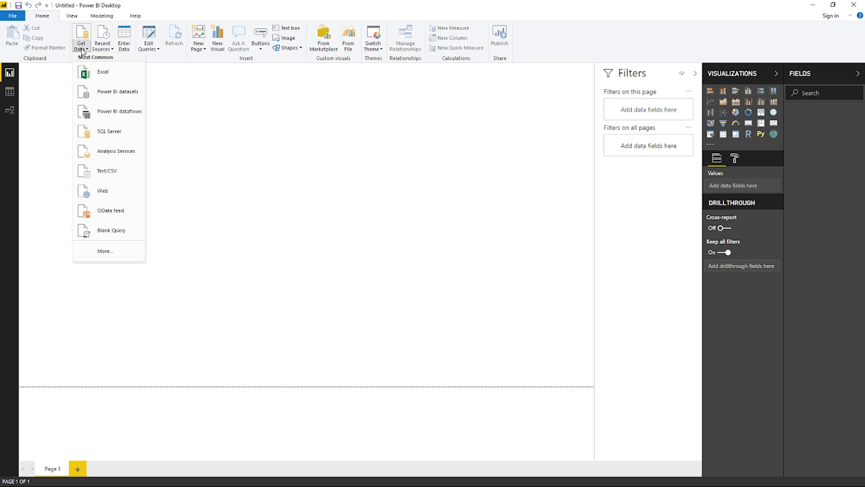
{"action": "left_click", "coordinate": [101, 254]}
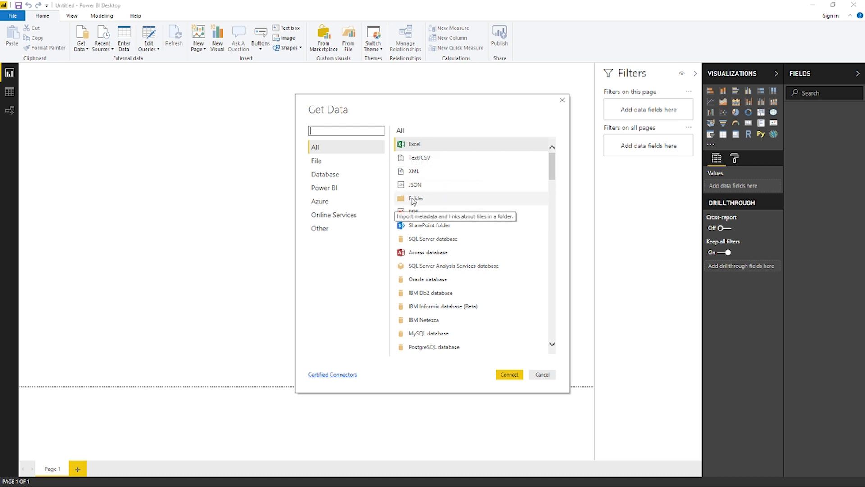
{"action": "left_click", "coordinate": [414, 201]}
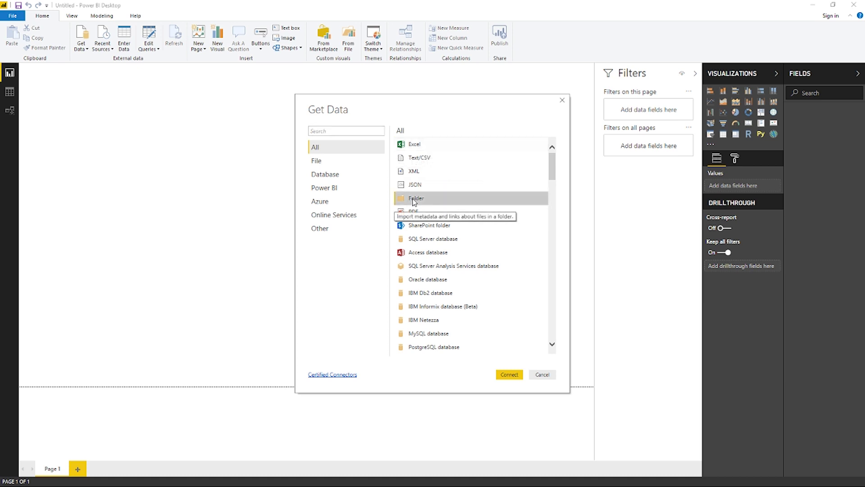
{"action": "left_click", "coordinate": [508, 375]}
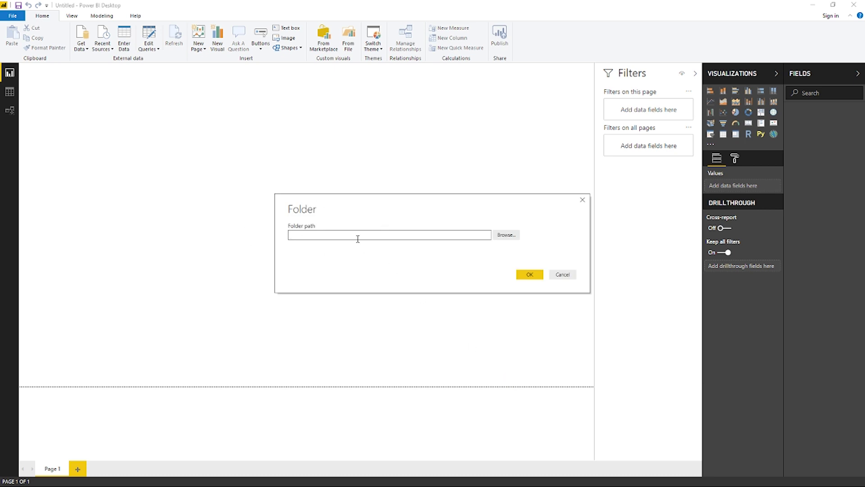
{"action": "left_click", "coordinate": [507, 237]}
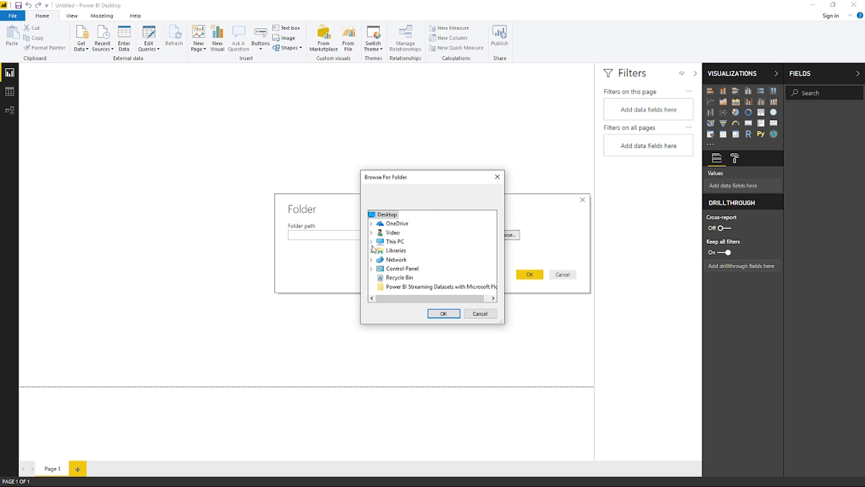
Navigate D: > Recording Room Share > Trainer Staging > Interview Series toward the Data folder
{"action": "left_click", "coordinate": [371, 241]}
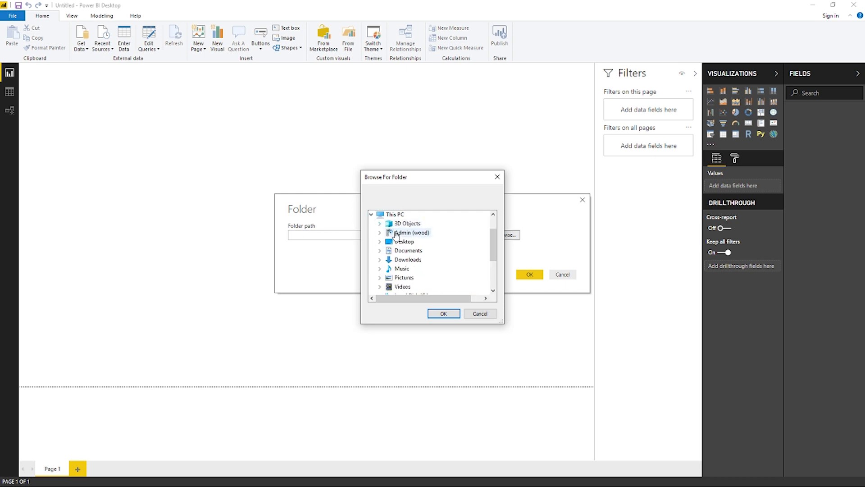
{"action": "scroll", "coordinate": [396, 235], "scroll_direction": "down", "scroll_amount": 2}
{"action": "double_click", "coordinate": [409, 252]}
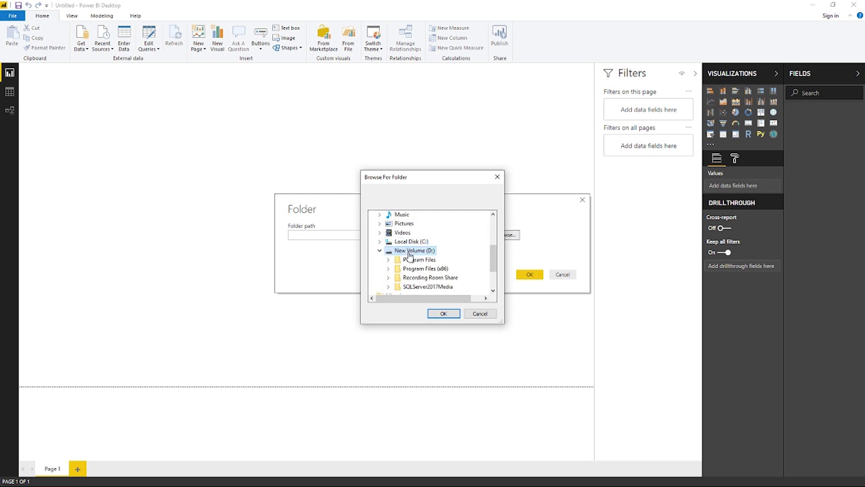
{"action": "scroll", "coordinate": [426, 257], "scroll_direction": "down", "scroll_amount": 1}
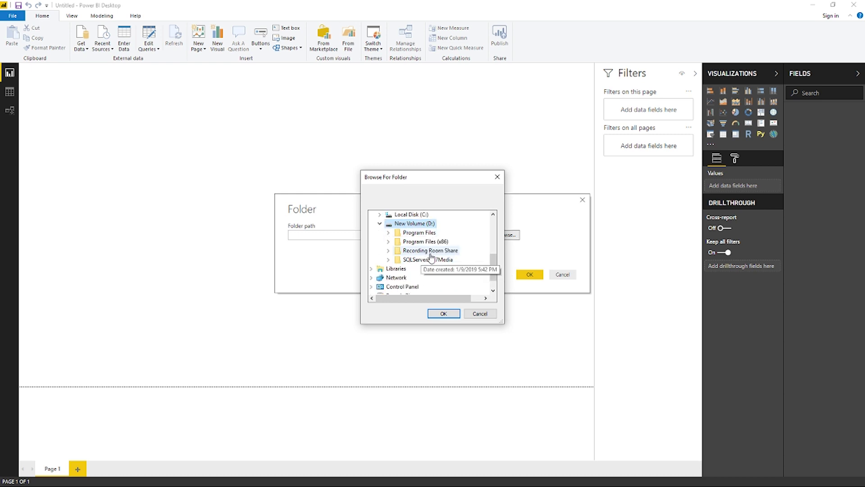
{"action": "double_click", "coordinate": [431, 252]}
{"action": "scroll", "coordinate": [453, 267], "scroll_direction": "down", "scroll_amount": 1}
{"action": "scroll", "coordinate": [459, 281], "scroll_direction": "down", "scroll_amount": 1}
{"action": "double_click", "coordinate": [438, 289]}
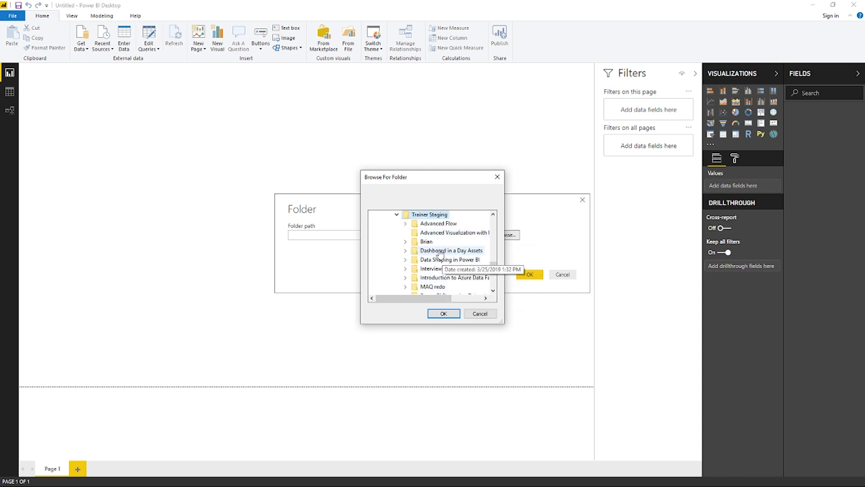
{"action": "double_click", "coordinate": [438, 269]}
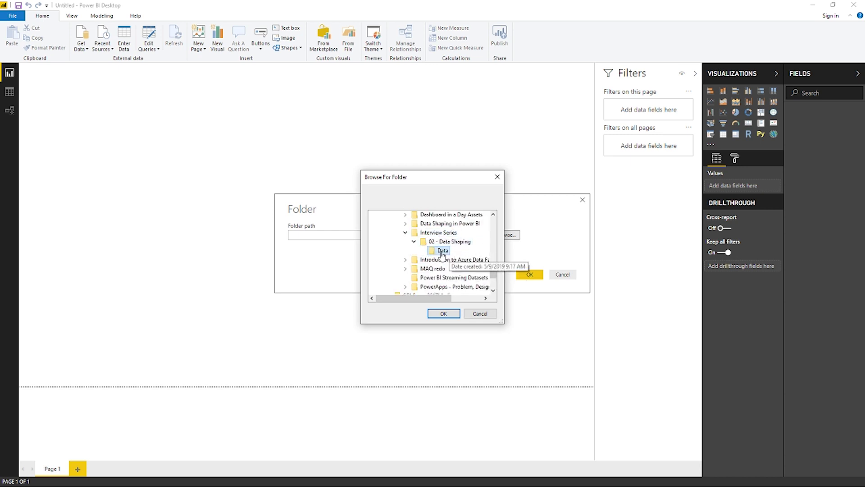
Confirm the Data folder path and choose Combine & Edit for the two complaint CSVs
{"action": "left_click", "coordinate": [444, 313]}
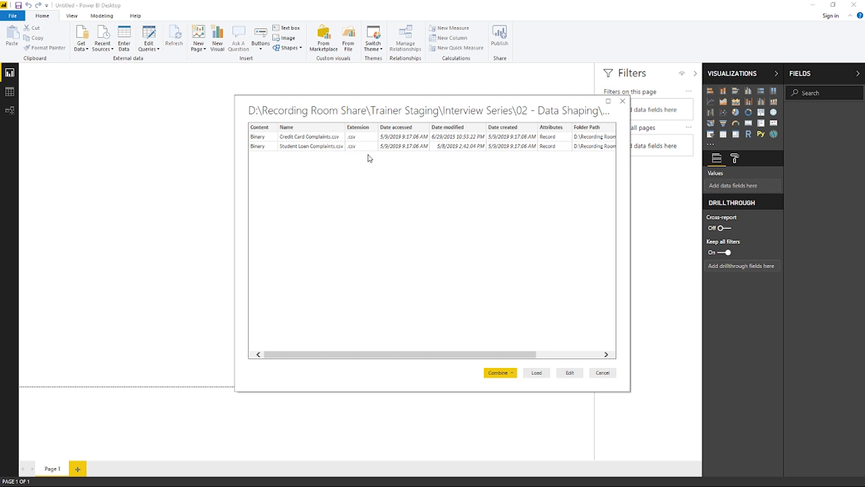
{"action": "left_click", "coordinate": [510, 376]}
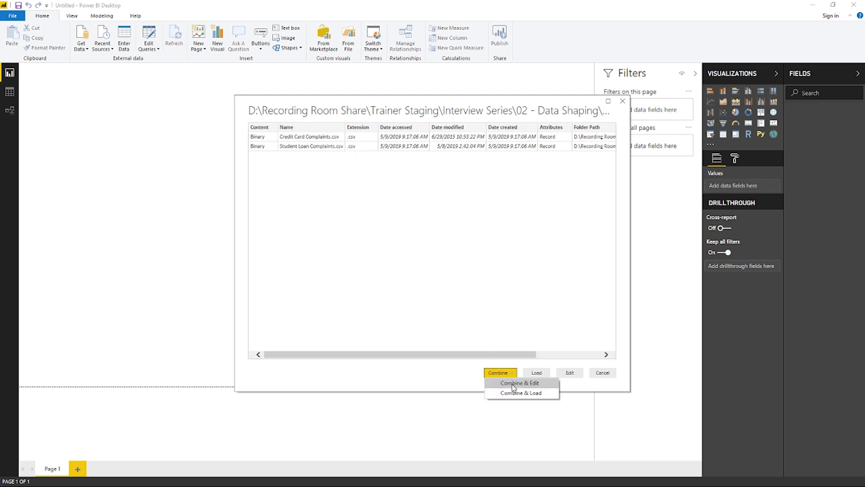
{"action": "left_click", "coordinate": [513, 386]}
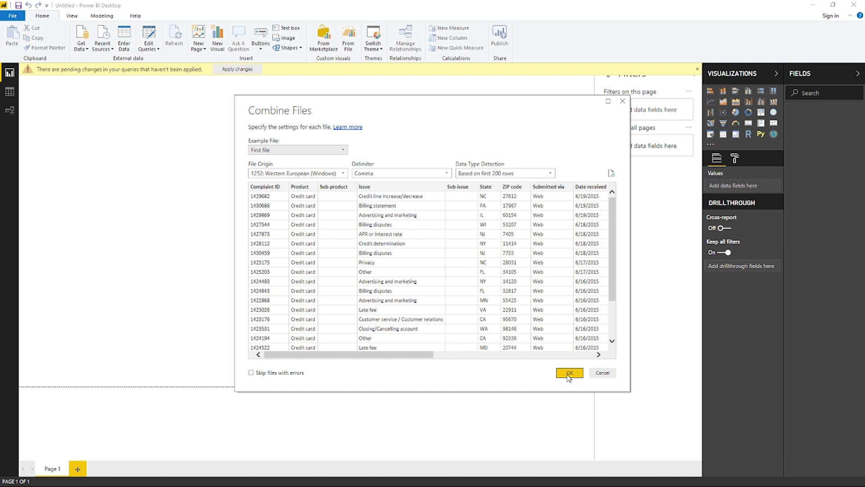
Accept the Combine Files settings and filter Source.Name keeping both complaint files
{"action": "left_click", "coordinate": [568, 375]}
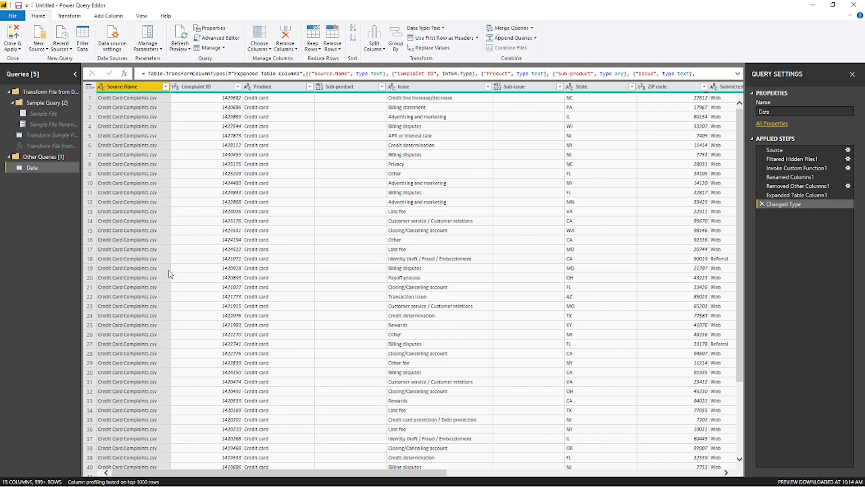
{"action": "left_click", "coordinate": [164, 87]}
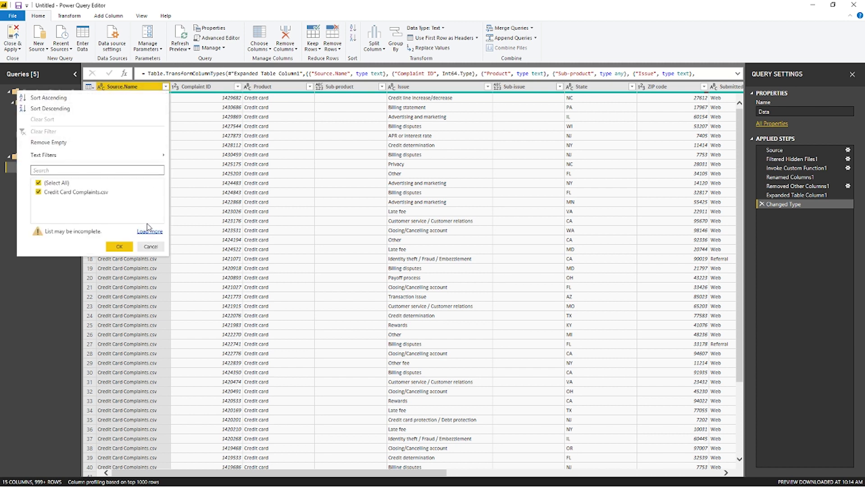
{"action": "left_click", "coordinate": [148, 231]}
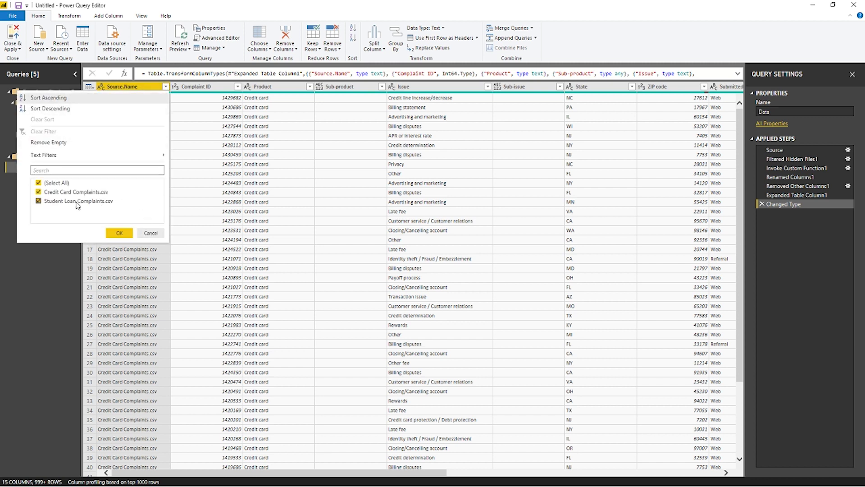
{"action": "left_click", "coordinate": [120, 233]}
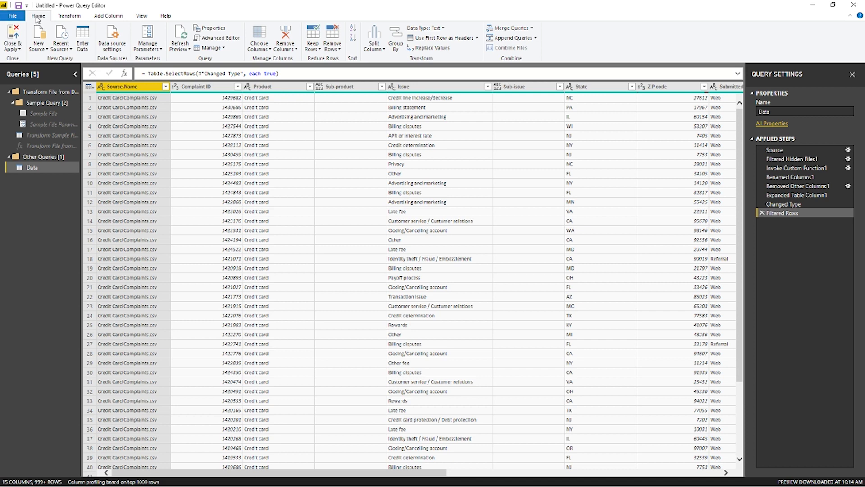
{"action": "left_click", "coordinate": [216, 39]}
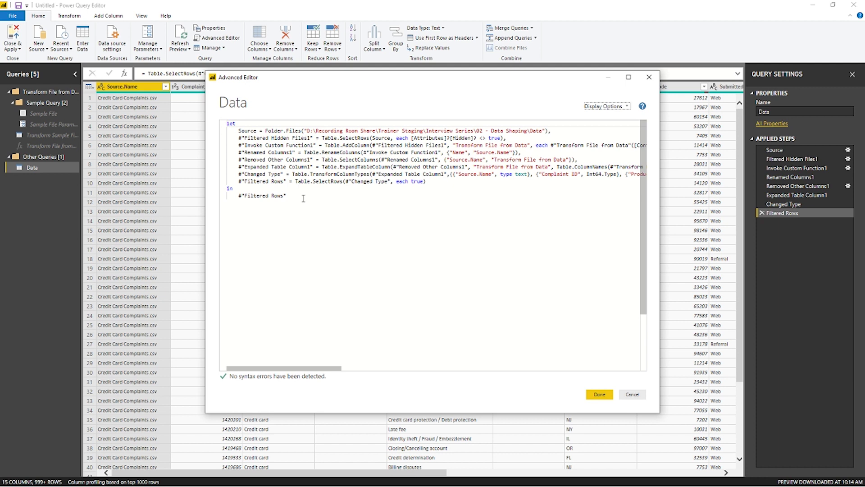
{"action": "left_click_drag", "start_coordinate": [302, 196], "coordinate": [228, 123]}
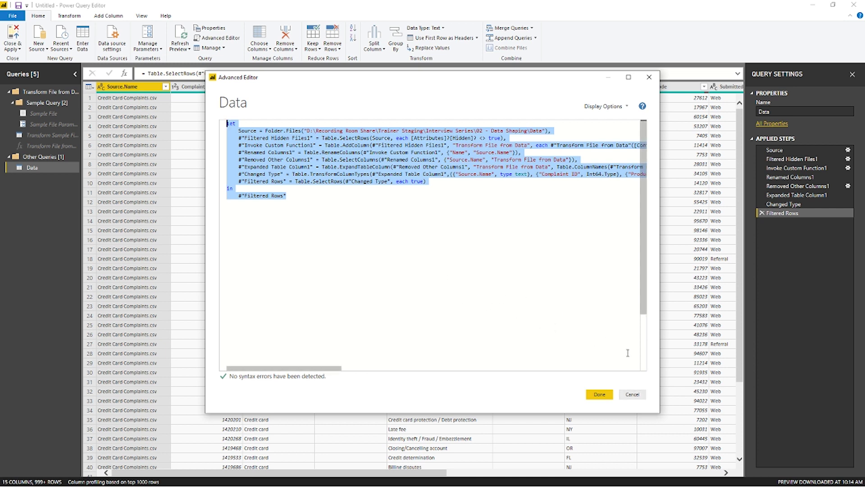
{"action": "left_click", "coordinate": [633, 396]}
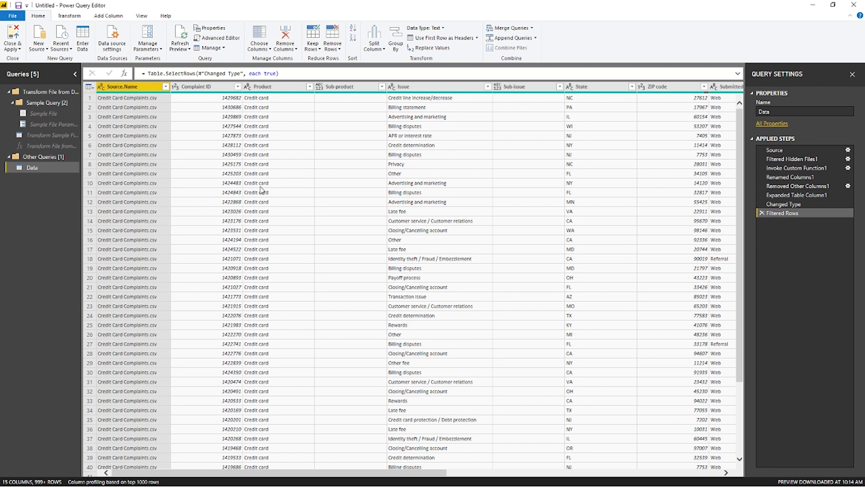
Apply the query changes, start a Power BI template export and cancel it
{"action": "left_click", "coordinate": [13, 37]}
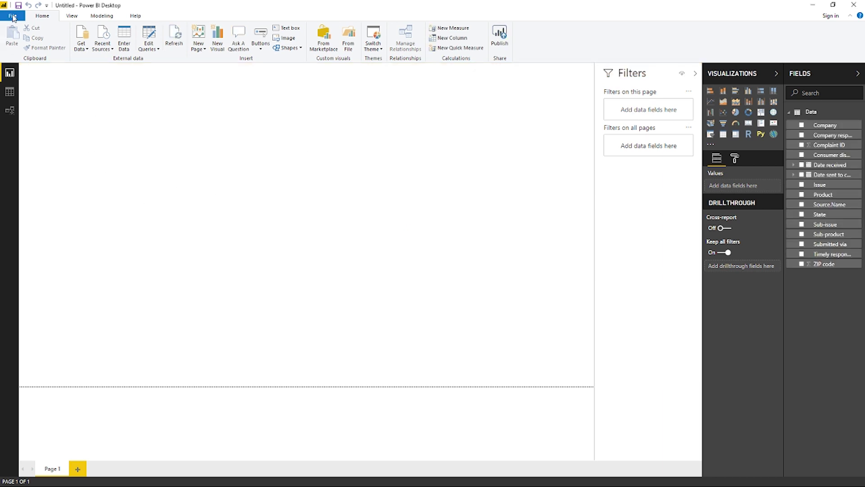
{"action": "left_click", "coordinate": [11, 16]}
{"action": "mouse_move", "coordinate": [28, 150]}
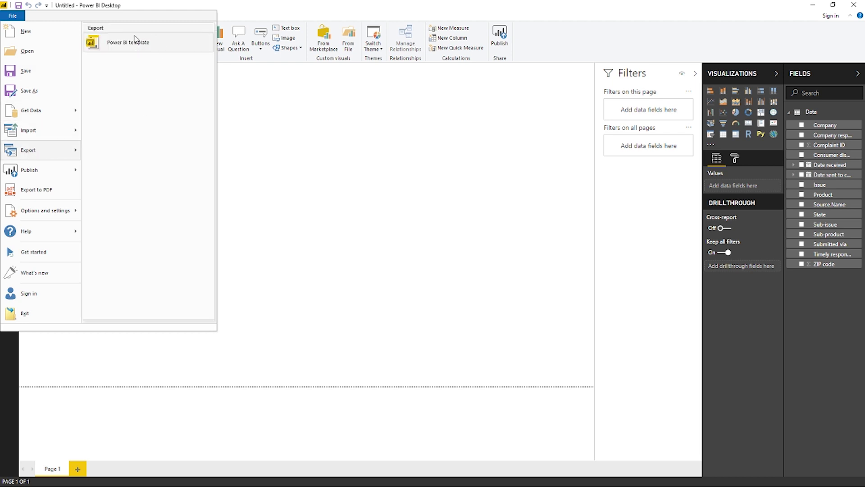
{"action": "left_click", "coordinate": [120, 46]}
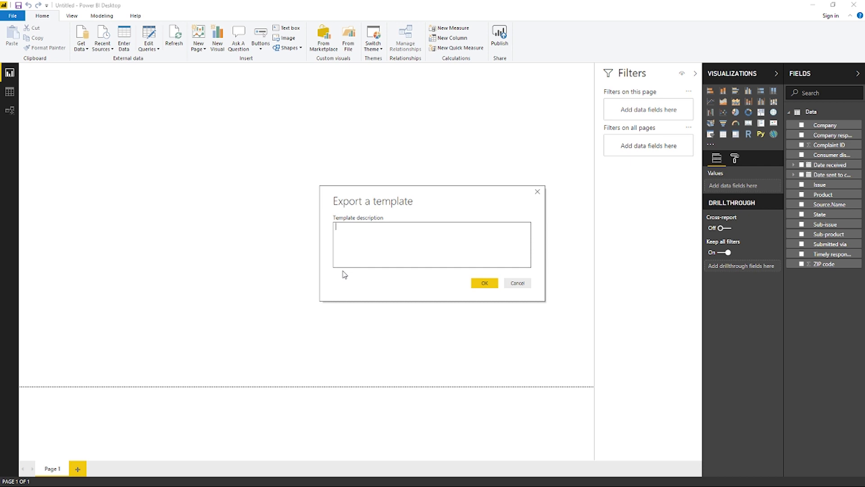
{"action": "left_click", "coordinate": [517, 283]}
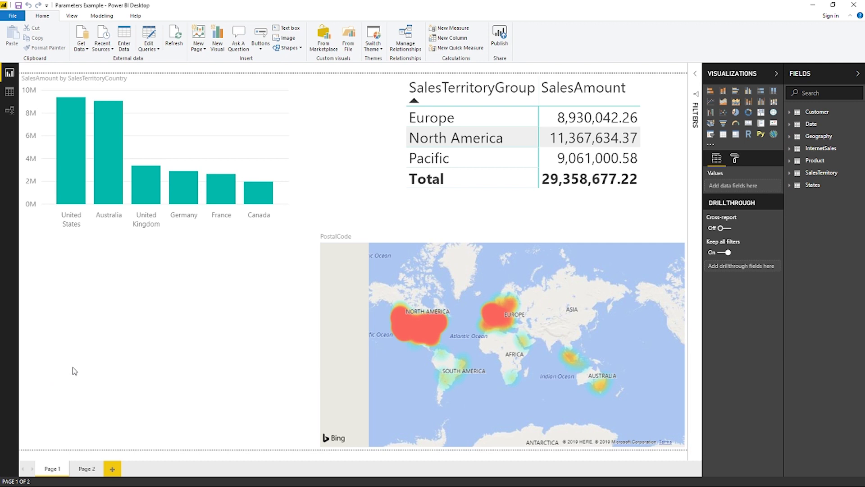
Show the File backstage menu with recent reports and settings
{"action": "left_click", "coordinate": [14, 16]}
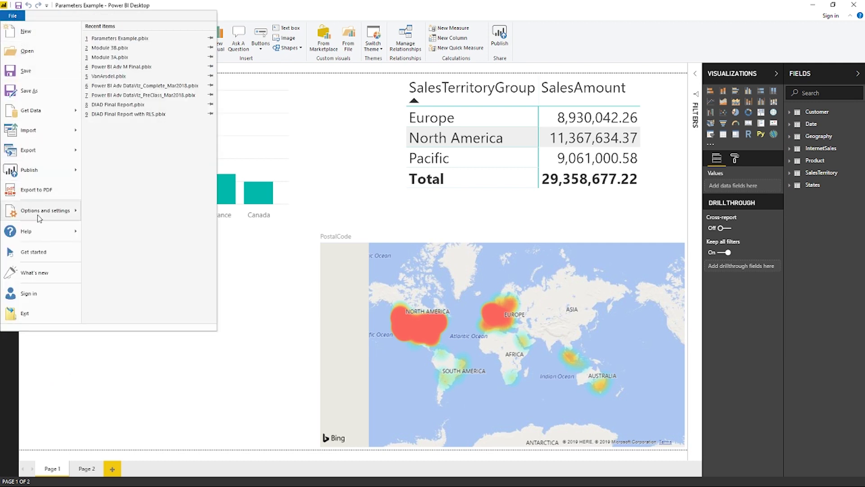
{"action": "mouse_move", "coordinate": [42, 210]}
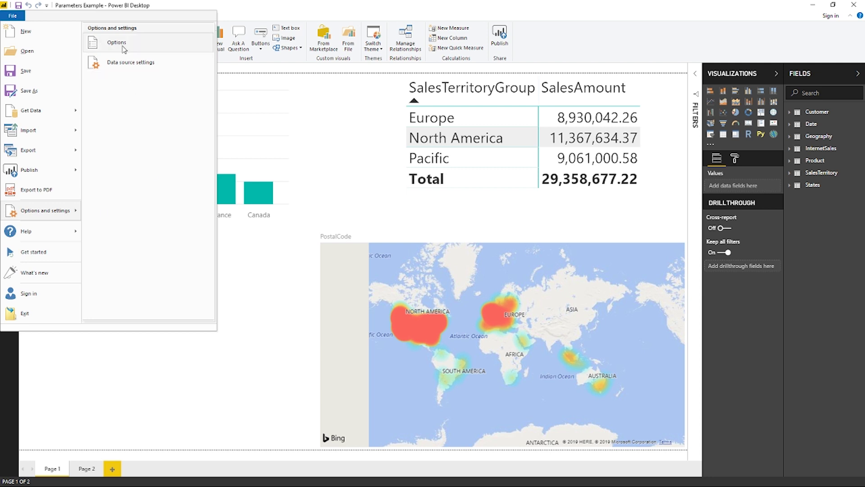
Enable 'Always allow parameterization' in the Power Query Editor options and confirm
{"action": "left_click", "coordinate": [124, 48]}
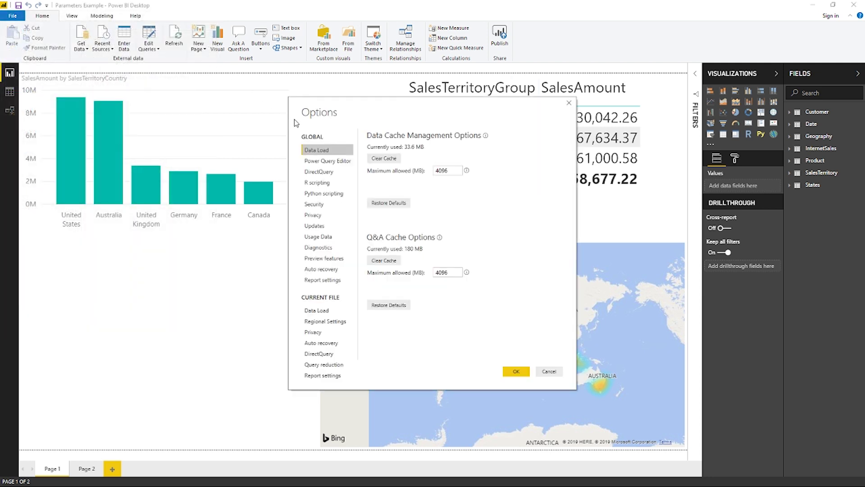
{"action": "left_click", "coordinate": [324, 162]}
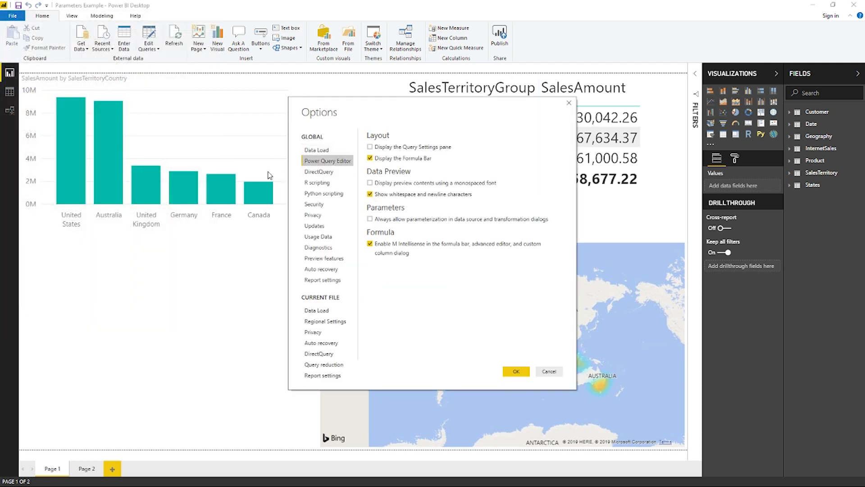
{"action": "left_click", "coordinate": [371, 219]}
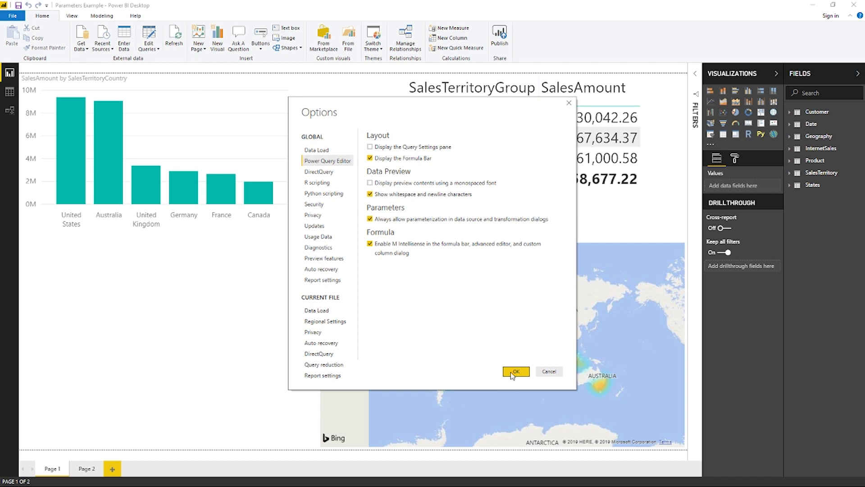
{"action": "left_click", "coordinate": [511, 372]}
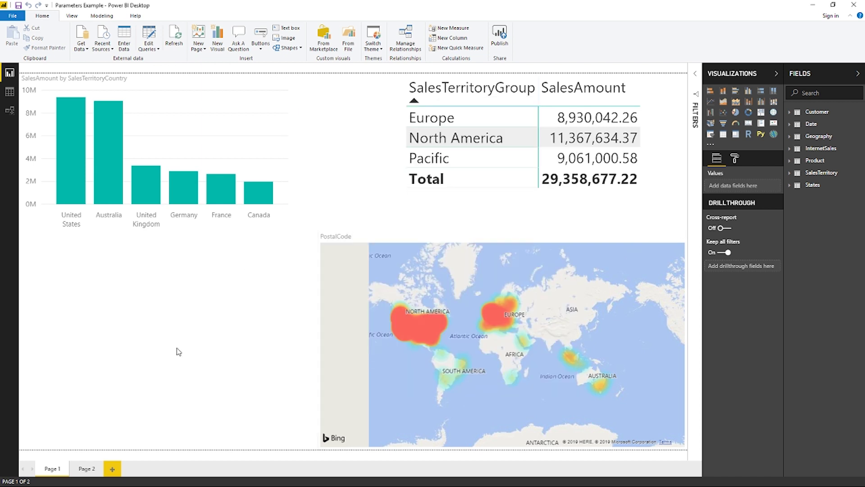
From Data source settings, change the Excel source and start a New Parameter for its file path
{"action": "left_click", "coordinate": [151, 39]}
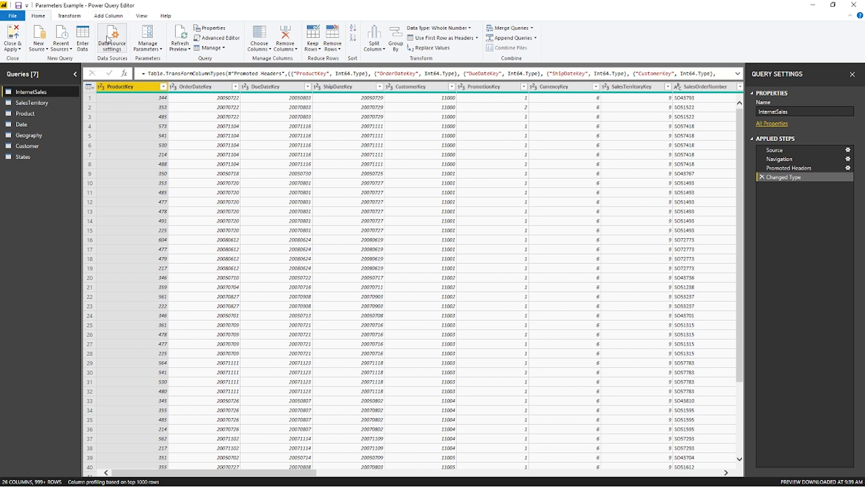
{"action": "left_click", "coordinate": [111, 40]}
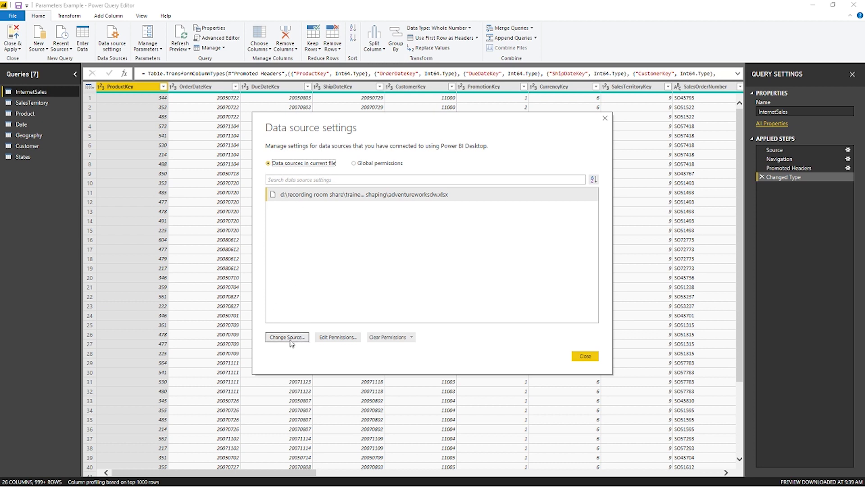
{"action": "left_click", "coordinate": [288, 337]}
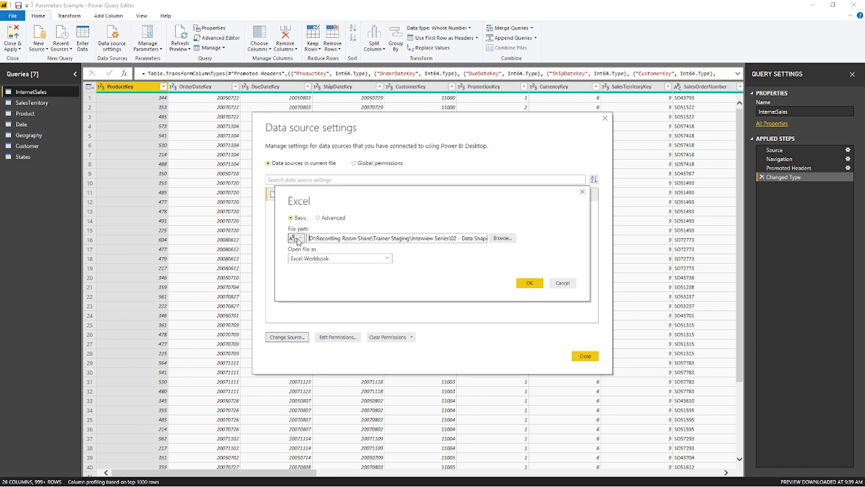
{"action": "left_click", "coordinate": [298, 240]}
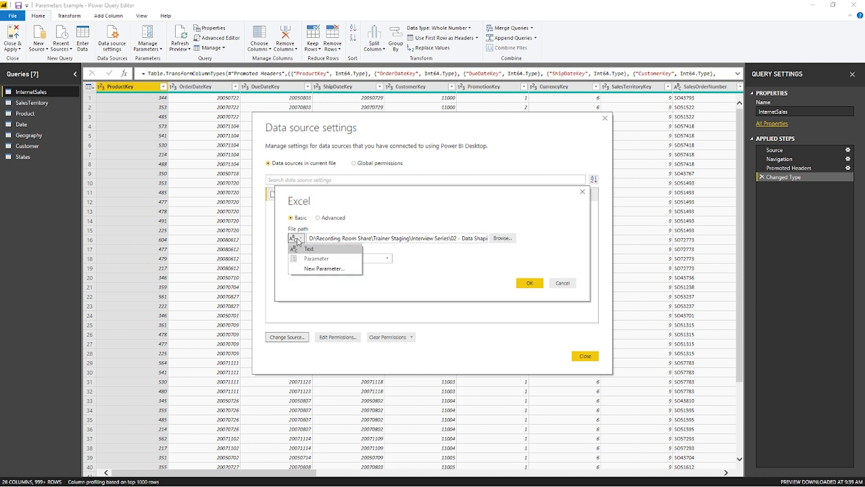
{"action": "left_click", "coordinate": [320, 269]}
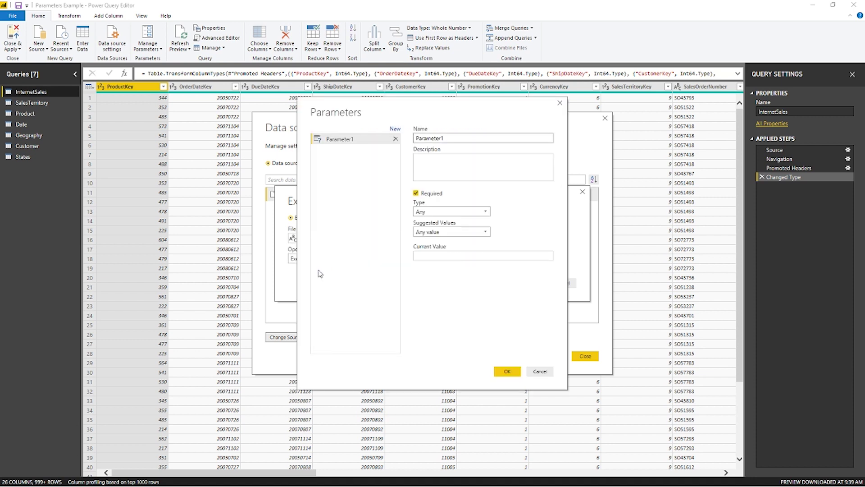
Name the parameter Data source, paste the AdventureWorksDW.xlsx path as its current value and save it
{"action": "double_click", "coordinate": [459, 138]}
{"action": "type", "text": "Data source"}
{"action": "left_click", "coordinate": [433, 256]}
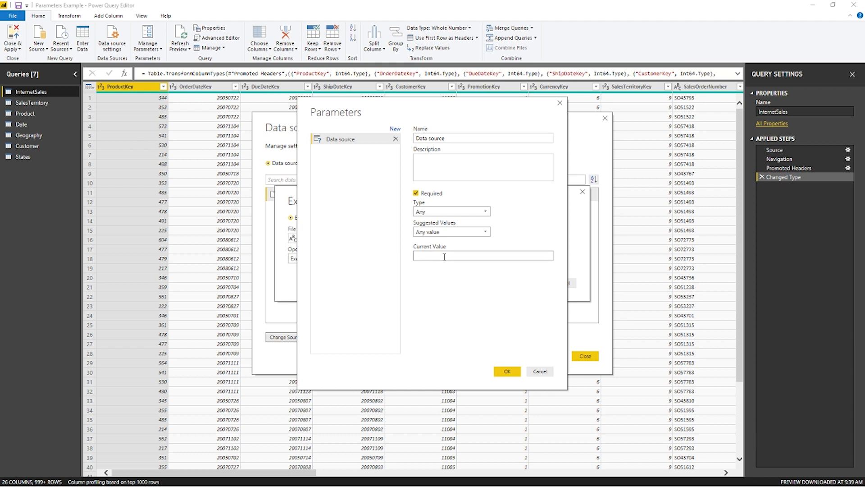
{"action": "key", "text": "ctrl+v"}
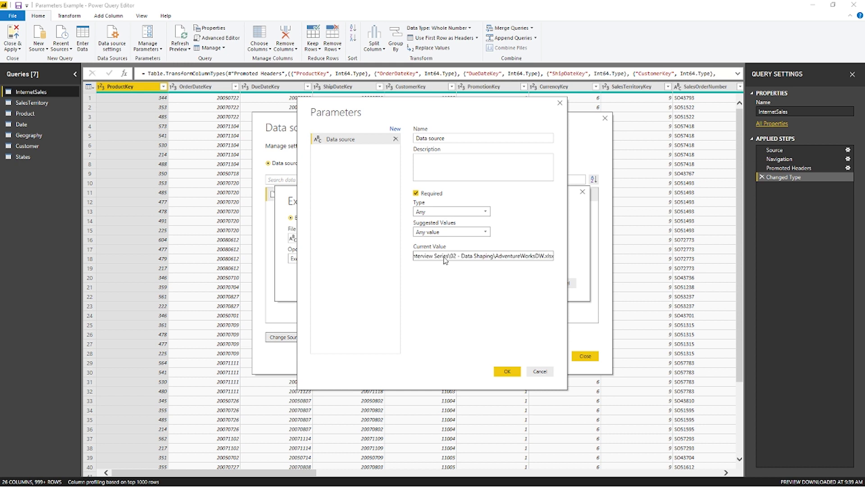
{"action": "left_click", "coordinate": [508, 371]}
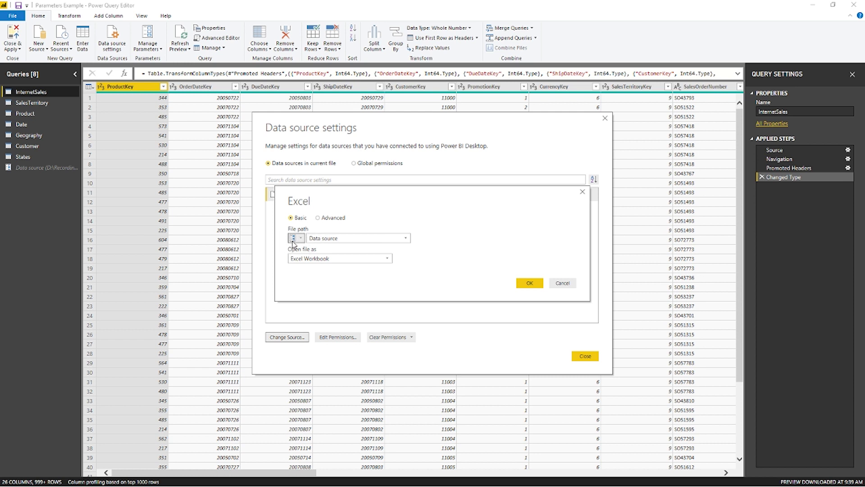
Confirm the parameter as the Excel file path, close settings and view the Data source query's value
{"action": "left_click", "coordinate": [527, 284]}
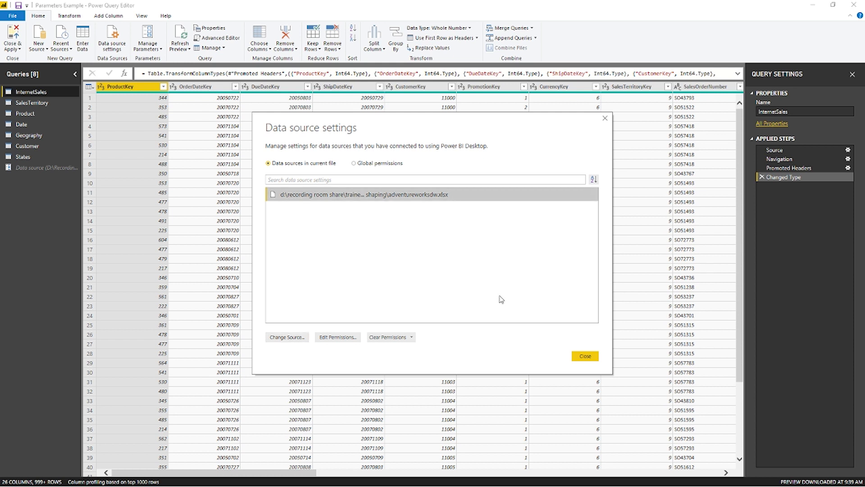
{"action": "left_click", "coordinate": [585, 357]}
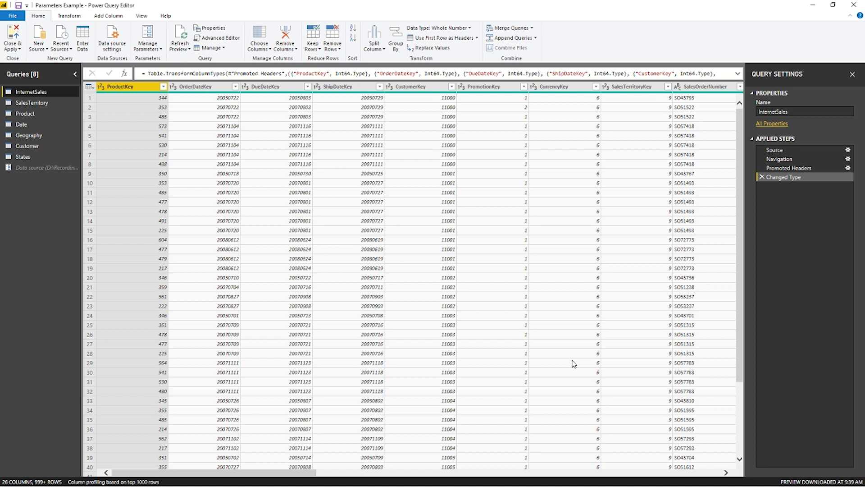
{"action": "left_click", "coordinate": [27, 169]}
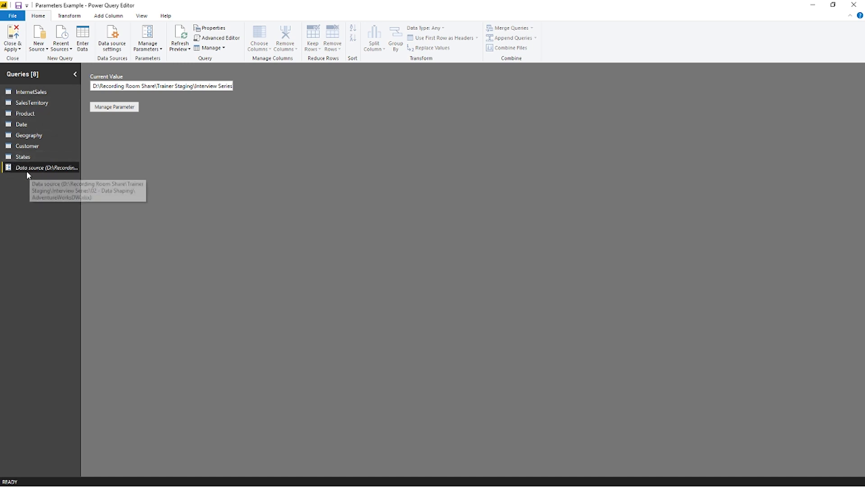
{"action": "mouse_move", "coordinate": [46, 168]}
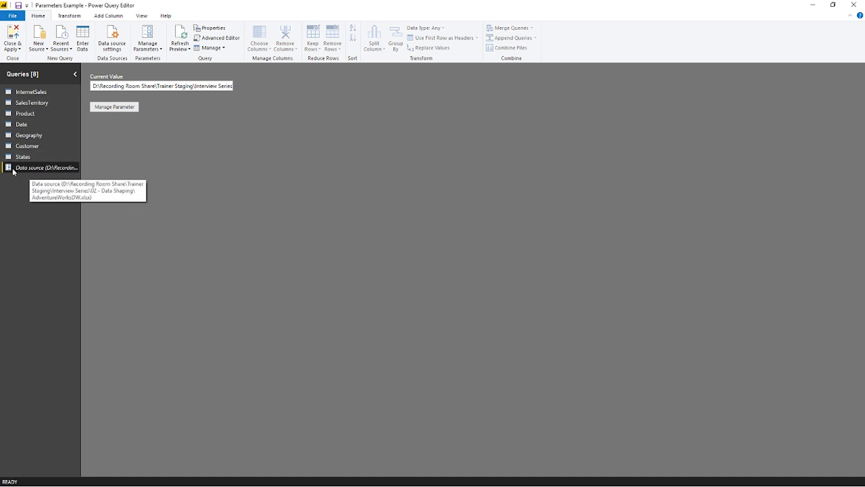
{"action": "left_click", "coordinate": [92, 87]}
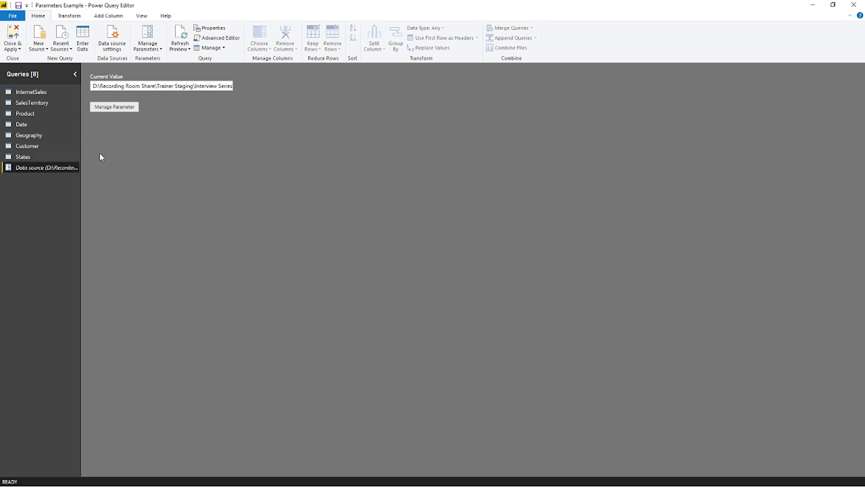
Close & Apply, then review the Data source path in Edit Parameters and keep it
{"action": "left_click", "coordinate": [13, 35]}
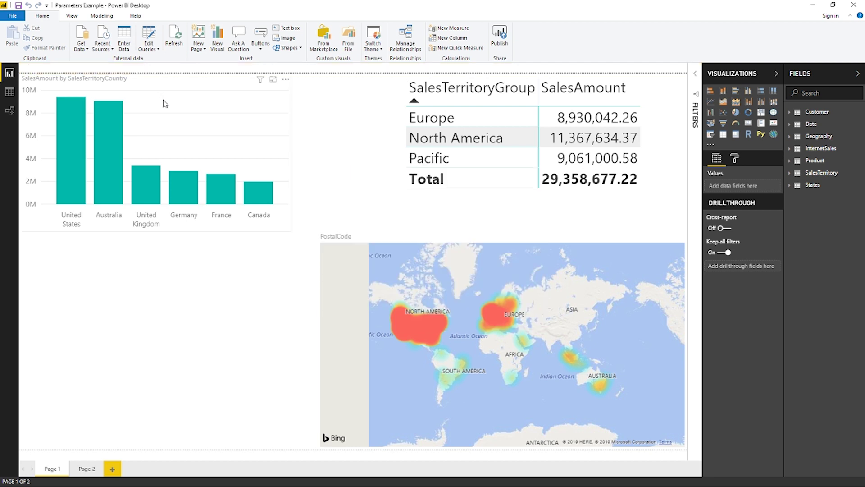
{"action": "left_click", "coordinate": [152, 48]}
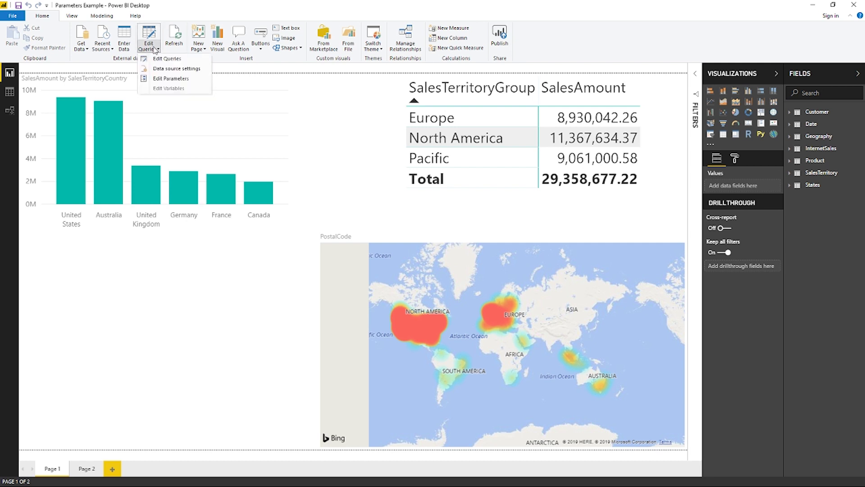
{"action": "left_click", "coordinate": [160, 78]}
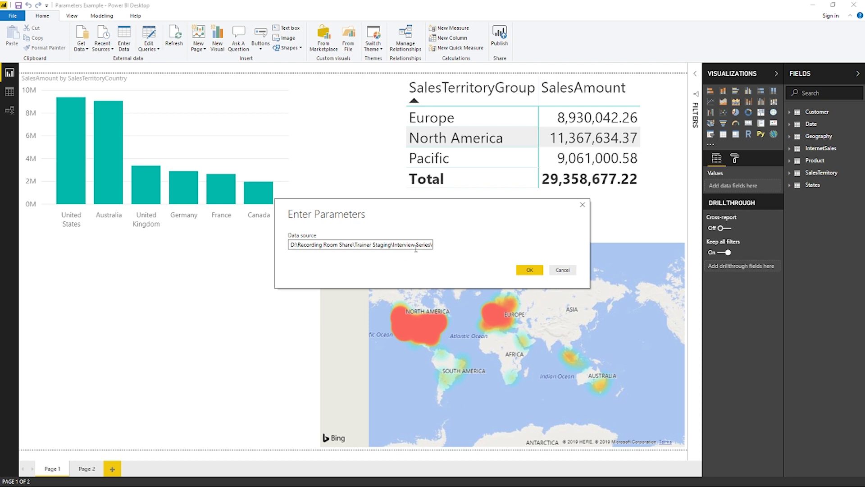
{"action": "left_click", "coordinate": [526, 270]}
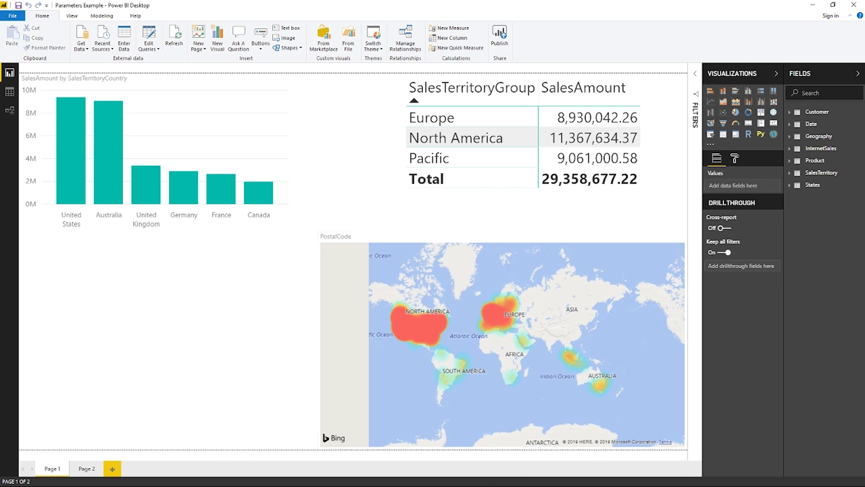
Switch to the slide deck, present it full screen and advance to the Parameters slide
{"action": "key", "text": "alt+Tab"}
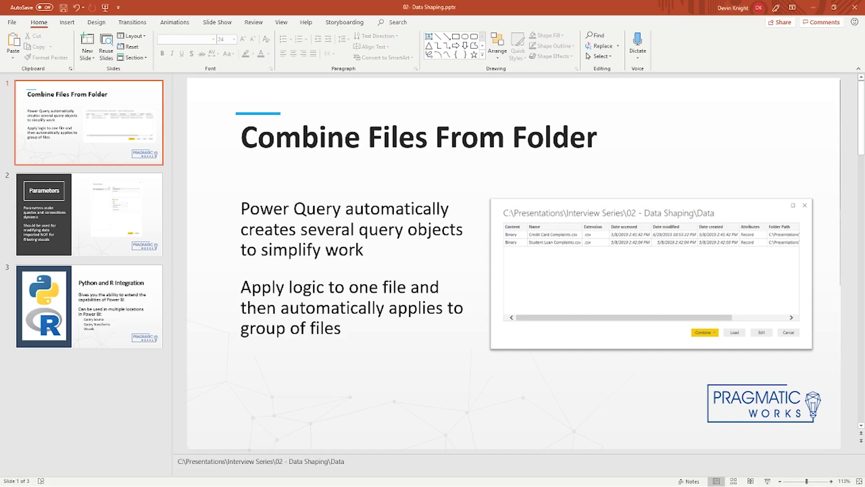
{"action": "left_click", "coordinate": [776, 481]}
{"action": "key", "text": "Right"}
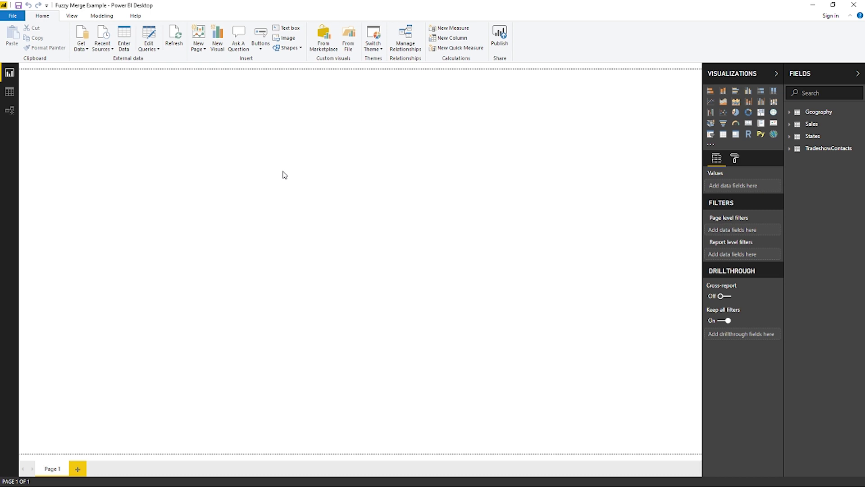
Open Power Query Editor on TradeshowContacts and bring up the Merge Queries choices
{"action": "left_click", "coordinate": [151, 35]}
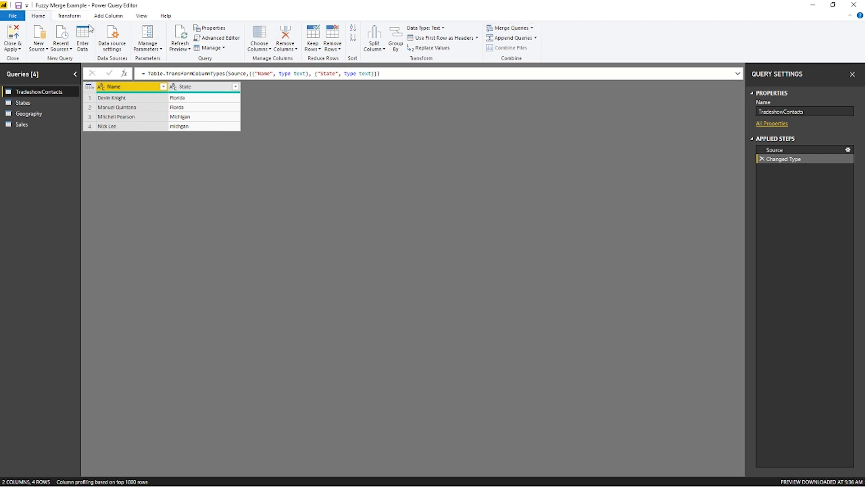
{"action": "left_click", "coordinate": [532, 29]}
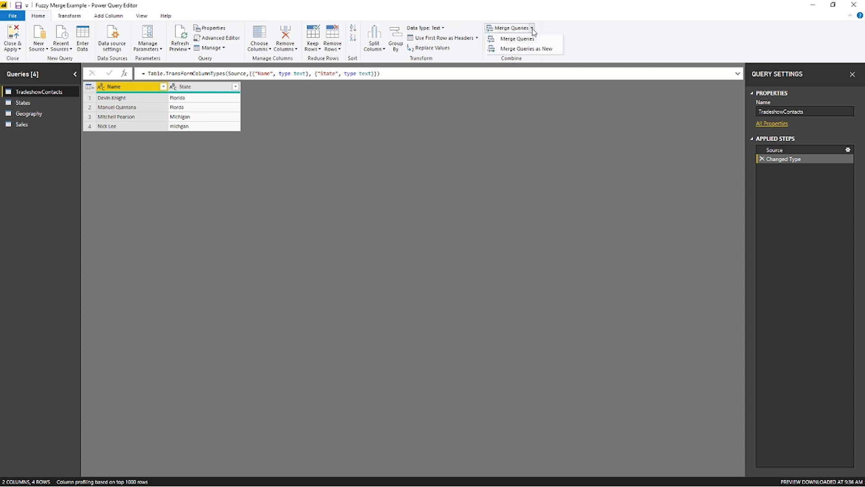
Merge as new with fuzzy matching: TradeshowContacts State against States StateProvinceName, creating Merge1
{"action": "left_click", "coordinate": [524, 50]}
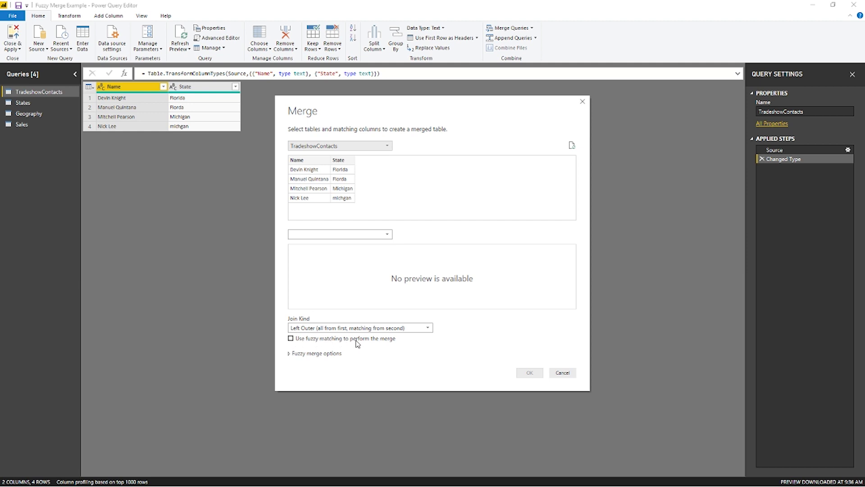
{"action": "left_click", "coordinate": [290, 339]}
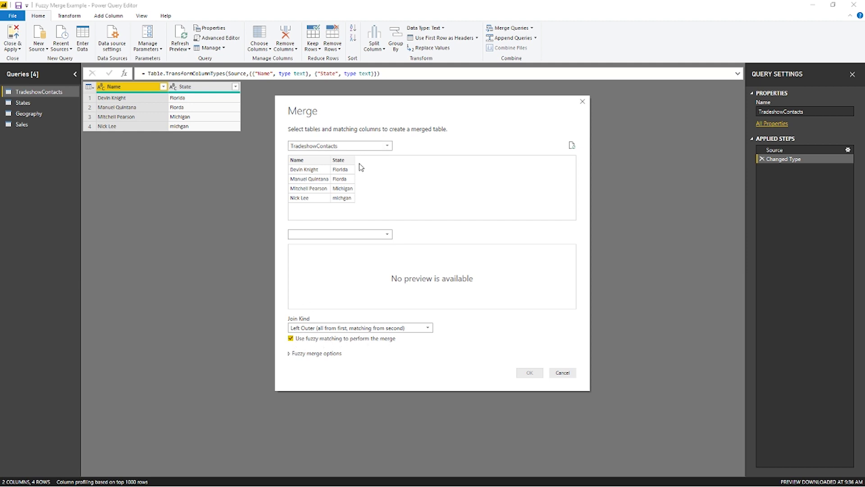
{"action": "left_click", "coordinate": [360, 238]}
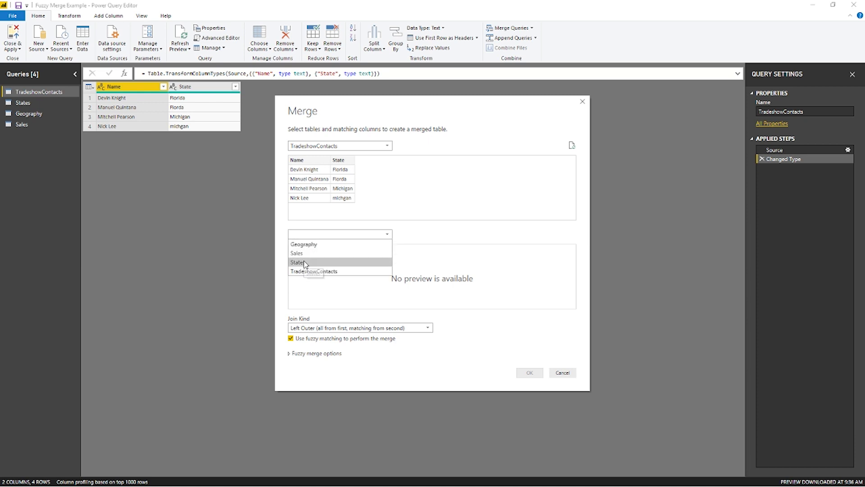
{"action": "left_click", "coordinate": [304, 262]}
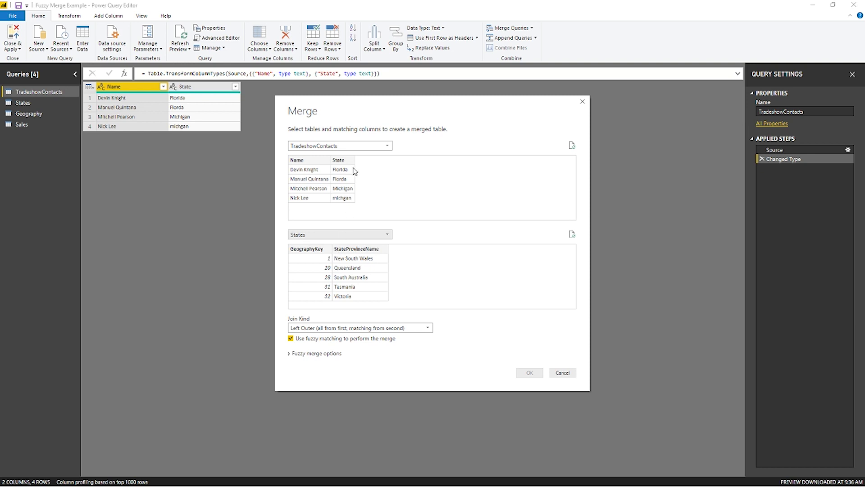
{"action": "left_click", "coordinate": [341, 162]}
{"action": "left_click", "coordinate": [357, 250]}
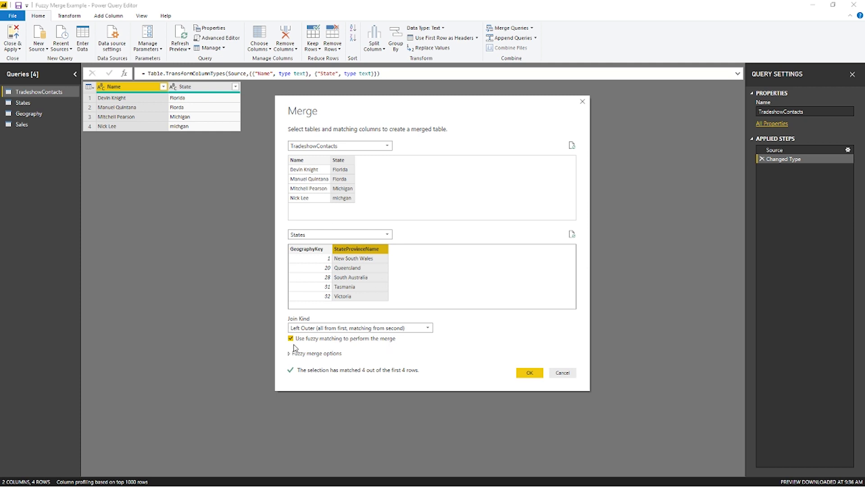
{"action": "left_click", "coordinate": [531, 373]}
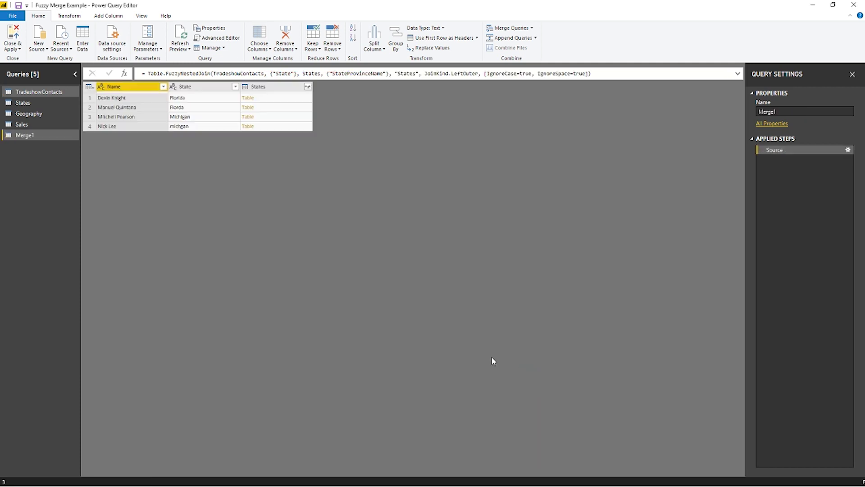
Expand the States column into GeographyKey and StateProvinceName without the original-name prefix
{"action": "left_click", "coordinate": [248, 103]}
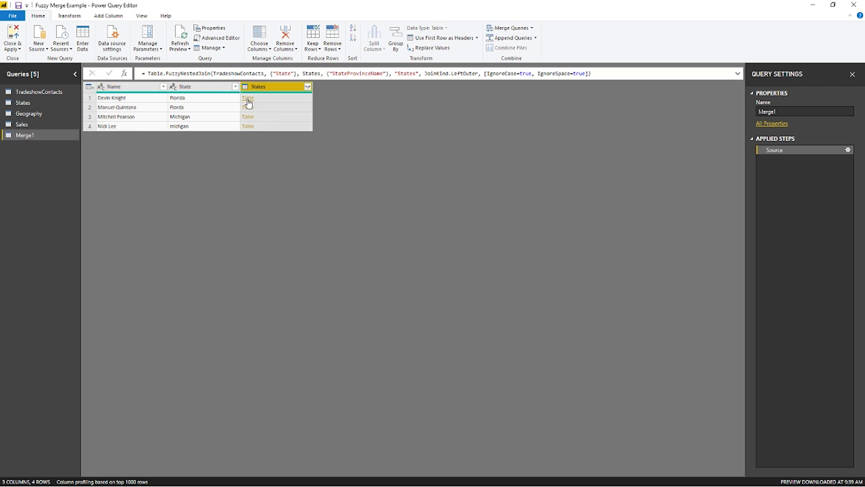
{"action": "left_click", "coordinate": [308, 87]}
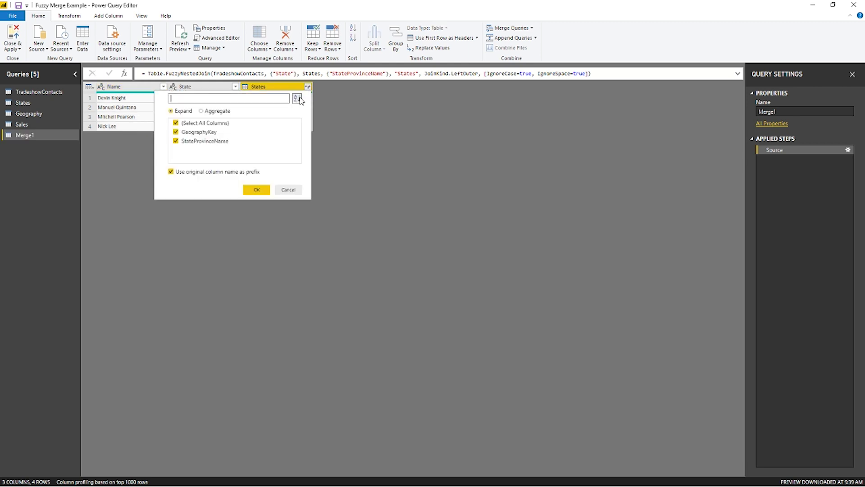
{"action": "left_click", "coordinate": [175, 133]}
{"action": "left_click", "coordinate": [177, 134]}
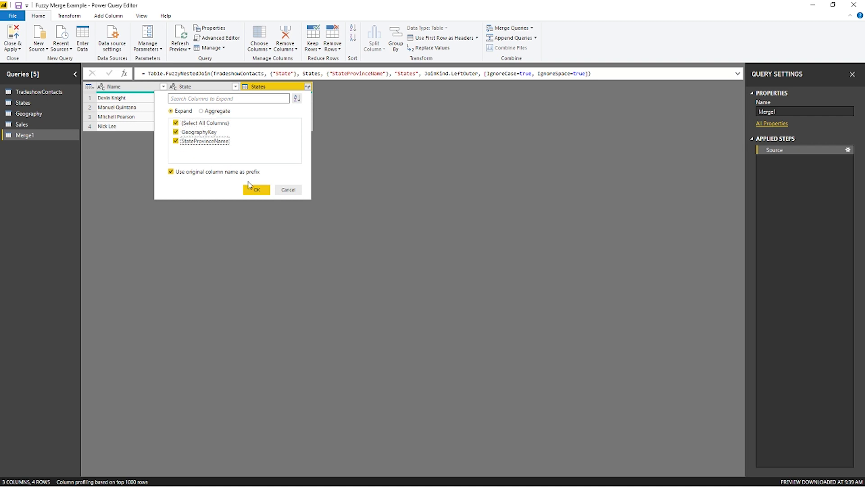
{"action": "left_click", "coordinate": [171, 173]}
{"action": "left_click", "coordinate": [256, 190]}
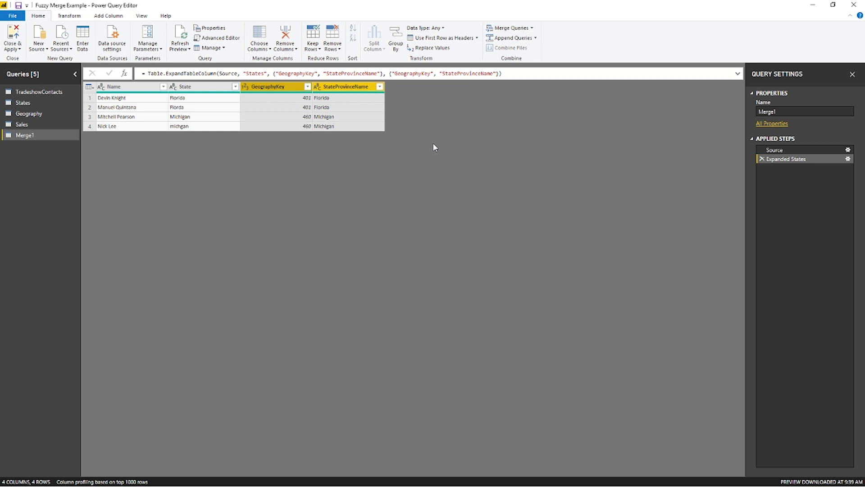
Minimize Power Query Editor to return to the report and move on to the R Example file
{"action": "left_click", "coordinate": [807, 6]}
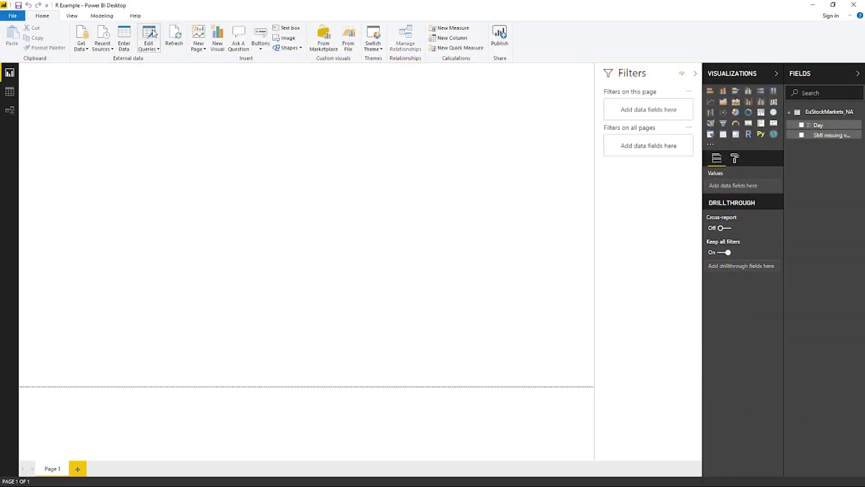
Open Power Query Editor on EuStockMarkets_NA and start Run R script from the Transform ribbon
{"action": "left_click", "coordinate": [152, 32]}
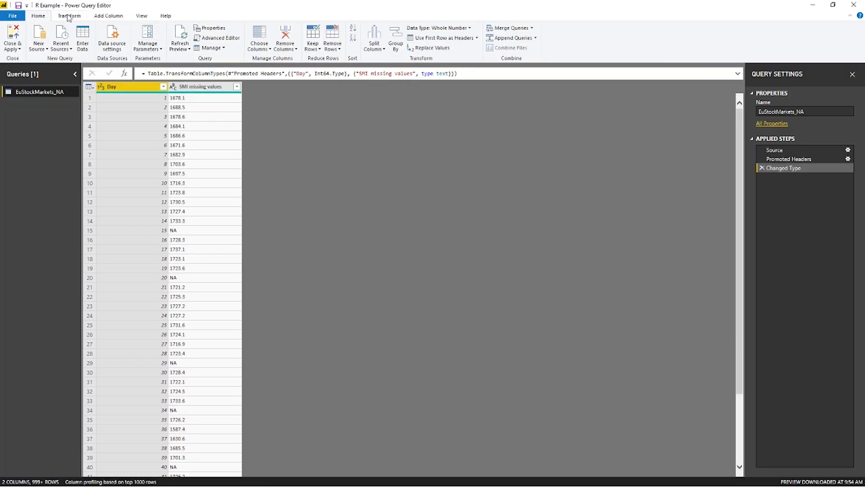
{"action": "left_click", "coordinate": [68, 16]}
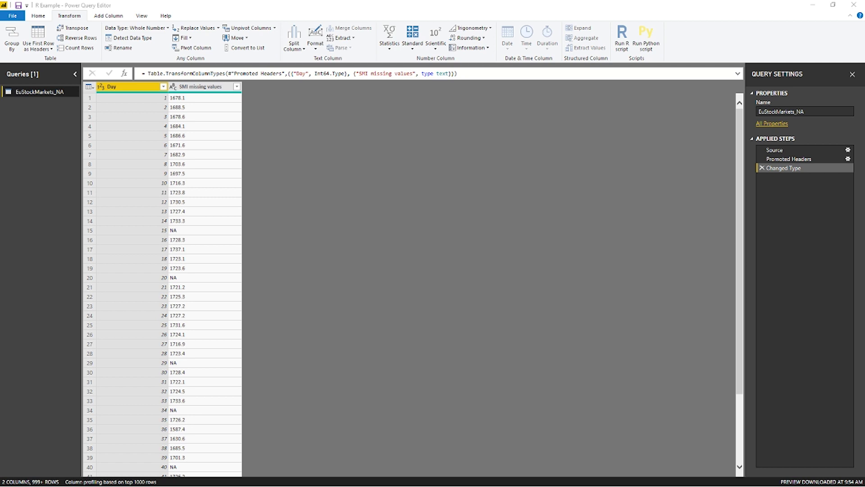
{"action": "left_click", "coordinate": [622, 35]}
Paste the mice imputation R code into the Run R script editor and run it on the stock data
{"action": "left_click", "coordinate": [622, 36]}
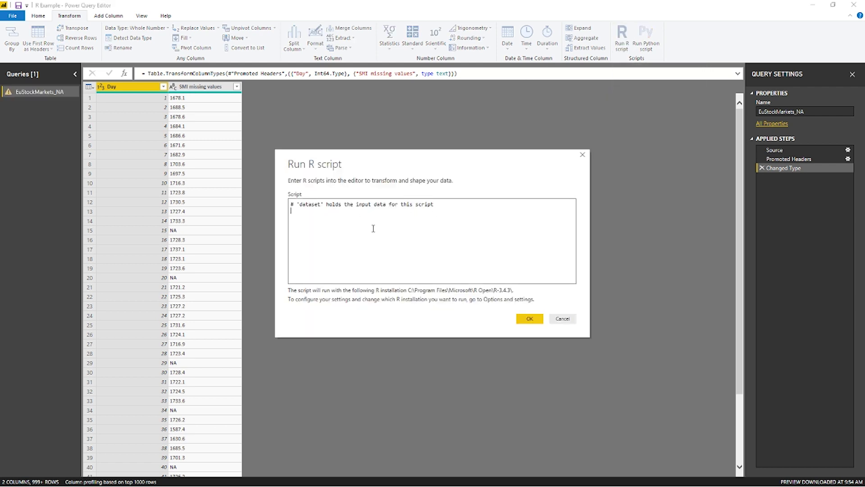
{"action": "type", "text": "library(mice) tempData <- mice(dataset,m=1,maxit=50,meth='pmm',seed=100) completedData <- complete(tempData,1) output <- dataset output$completedValues <- completedData$\"SMI missing values\""}
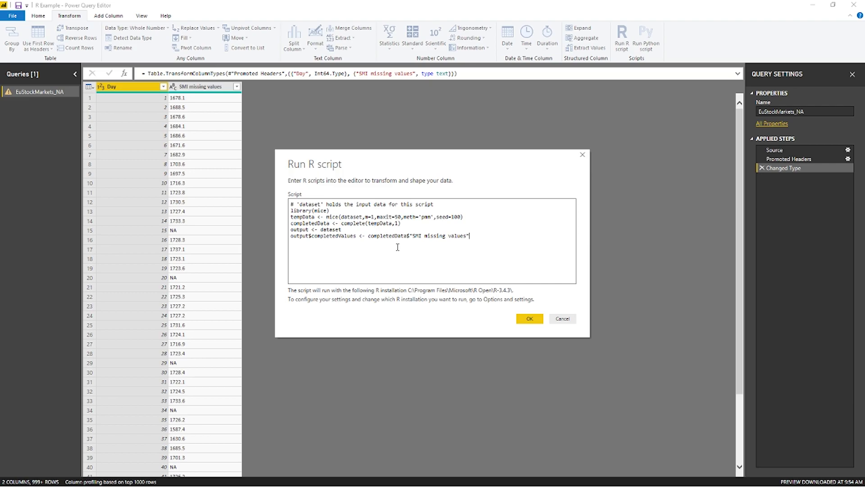
{"action": "left_click", "coordinate": [521, 323]}
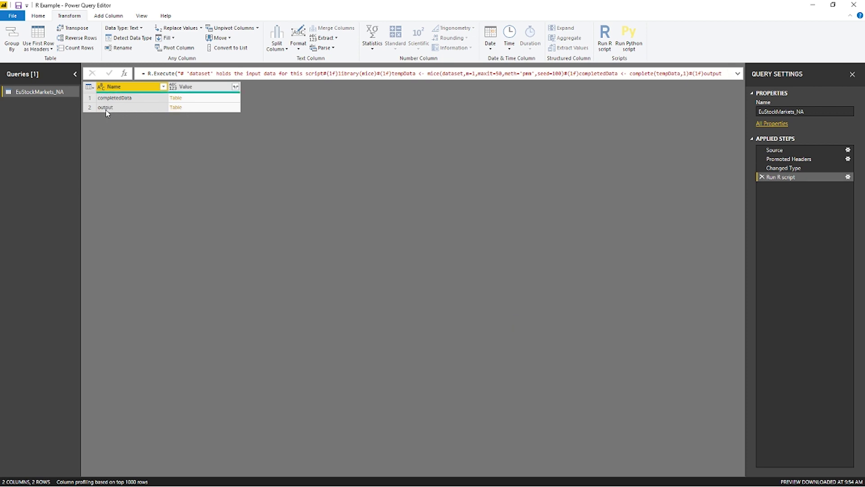
Expand the output Table link so imputed completedValues appear beside the SMI nulls
{"action": "left_click", "coordinate": [174, 109]}
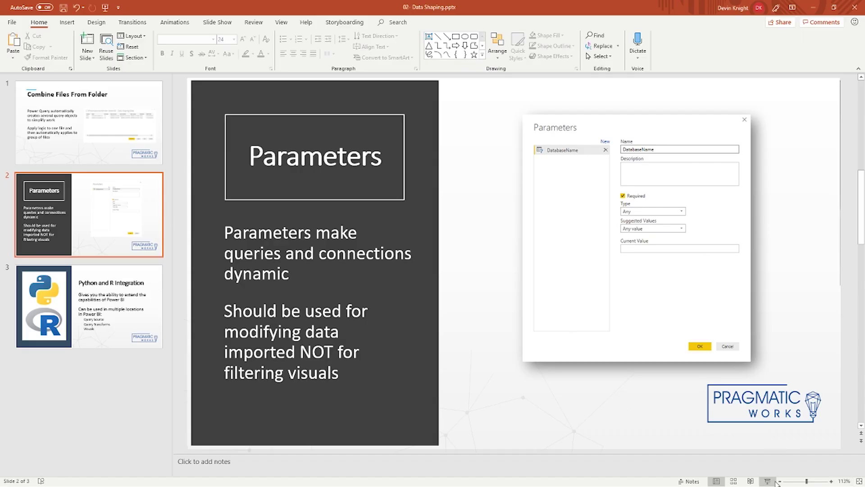
Present the Parameters slide of the Data Shaping deck full screen
{"action": "left_click", "coordinate": [768, 480]}
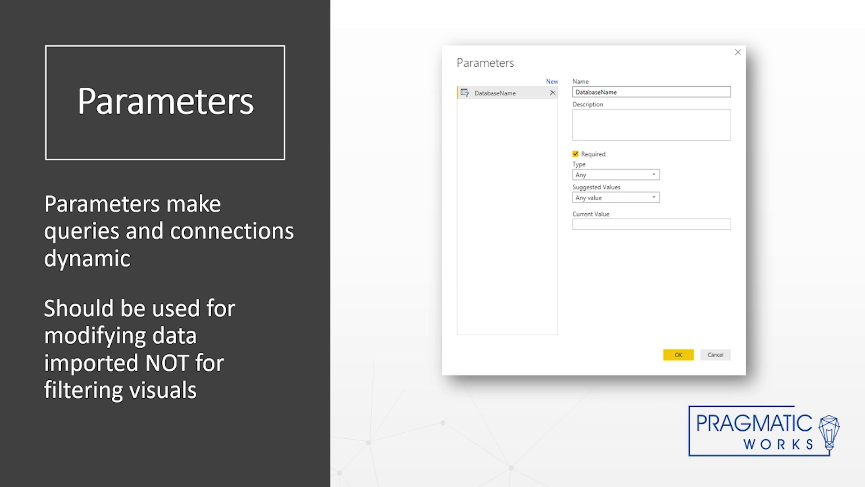